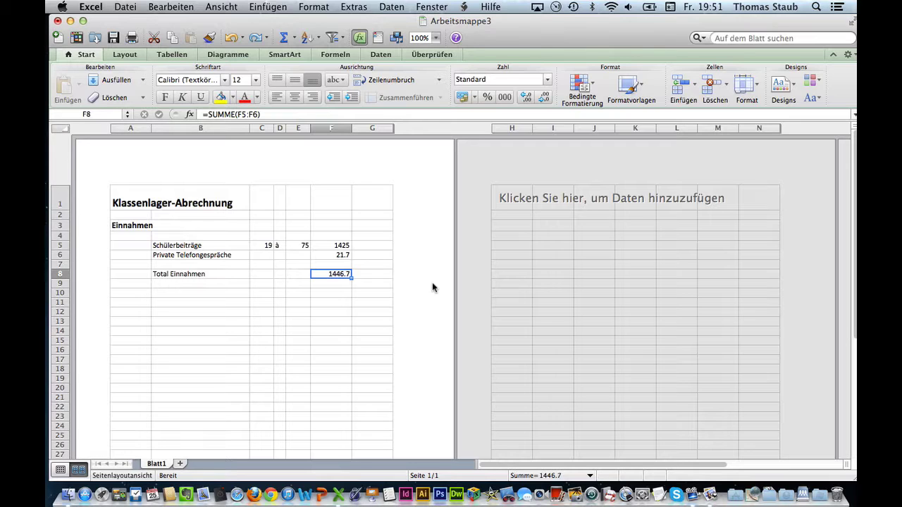
# Select column F, which holds the amounts 1425, 21.7 and the 1446.7 total
pyautogui.click(338, 128)
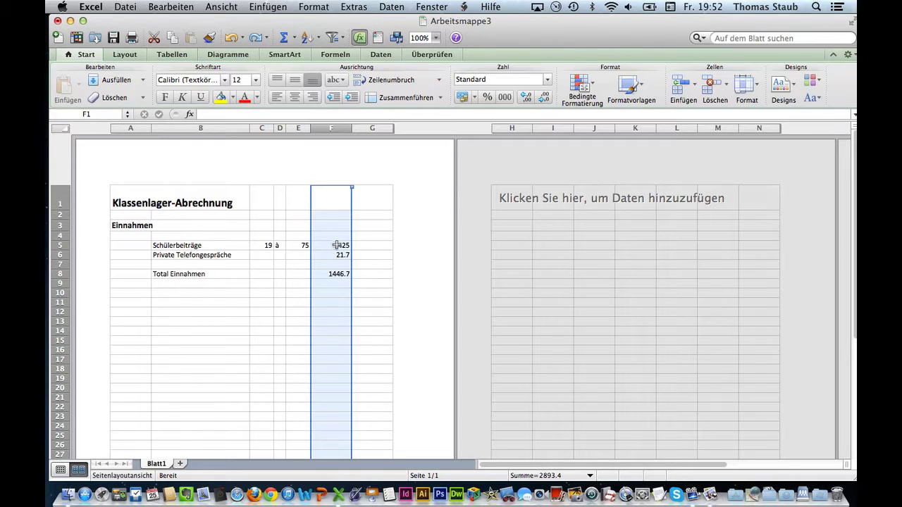
# Format column F as Buchhaltung (CHF accounting) and widen it to fit CHF 1'446.70
pyautogui.click(547, 83)
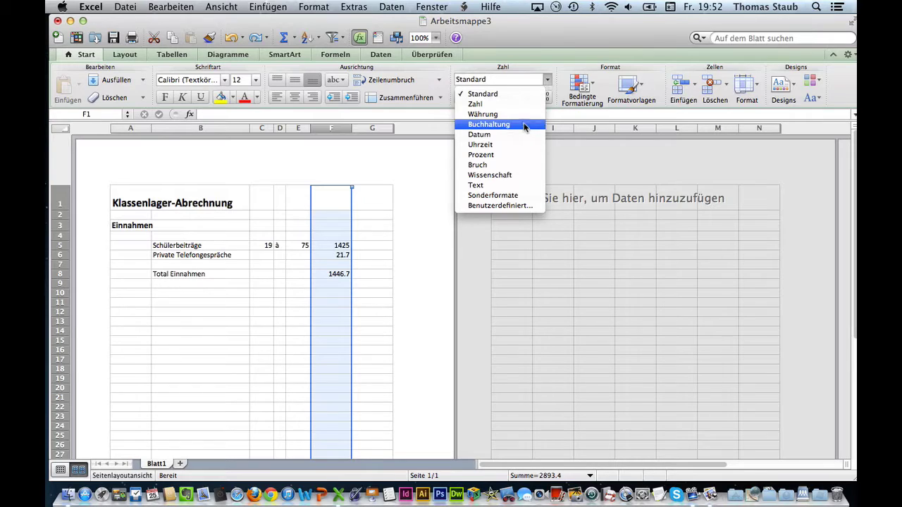
pyautogui.click(505, 124)
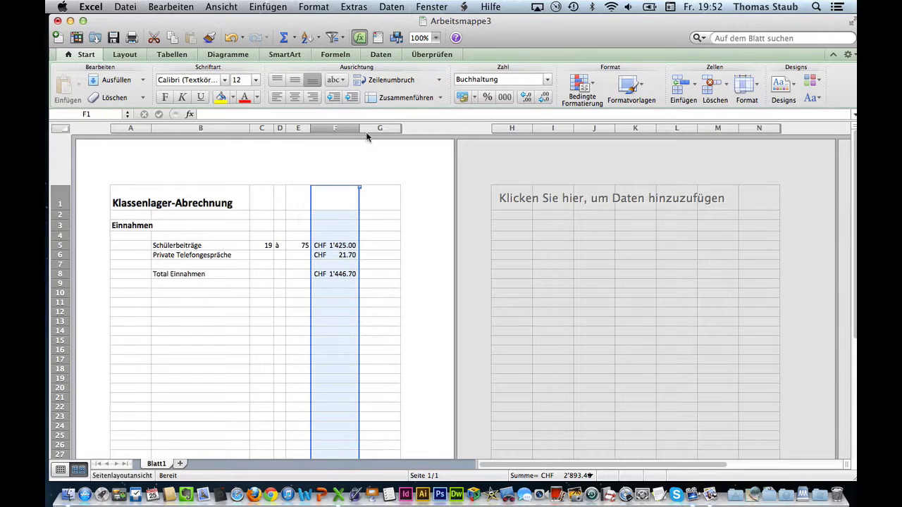
pyautogui.moveTo(360, 128); pyautogui.dragTo(379, 131)
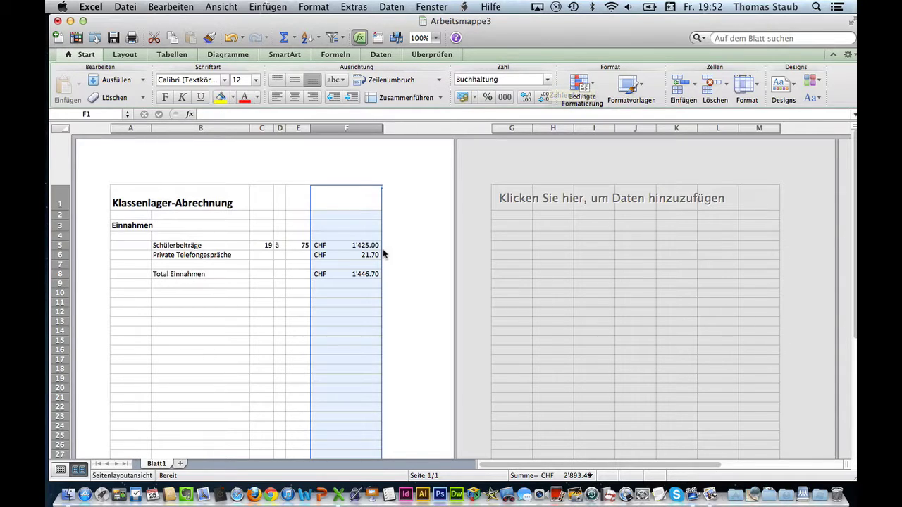
# Select row 8, the Total Einnahmen row, keeping the accounting format as is
pyautogui.click(546, 80)
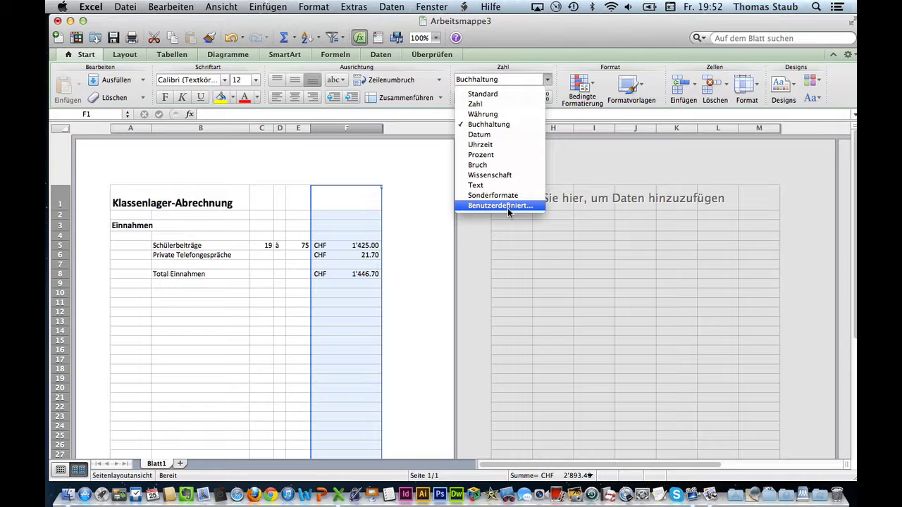
pyautogui.click(546, 53)
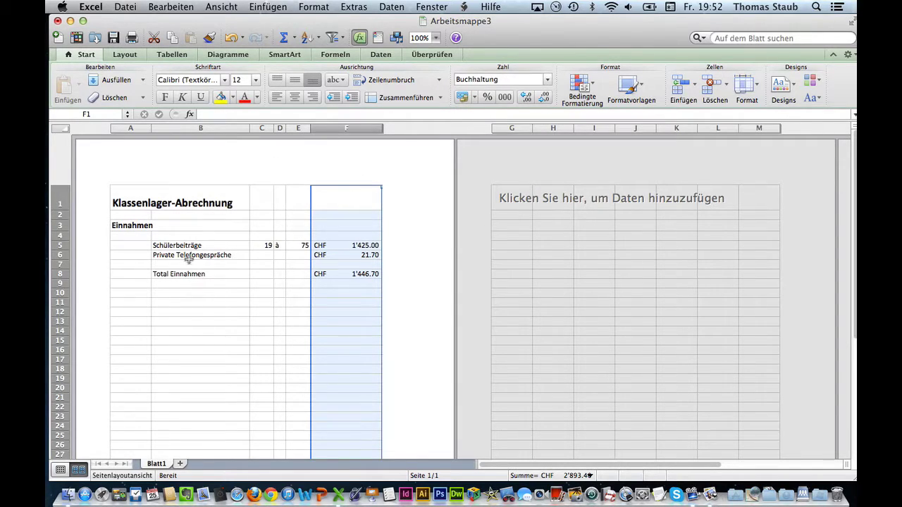
pyautogui.click(59, 273)
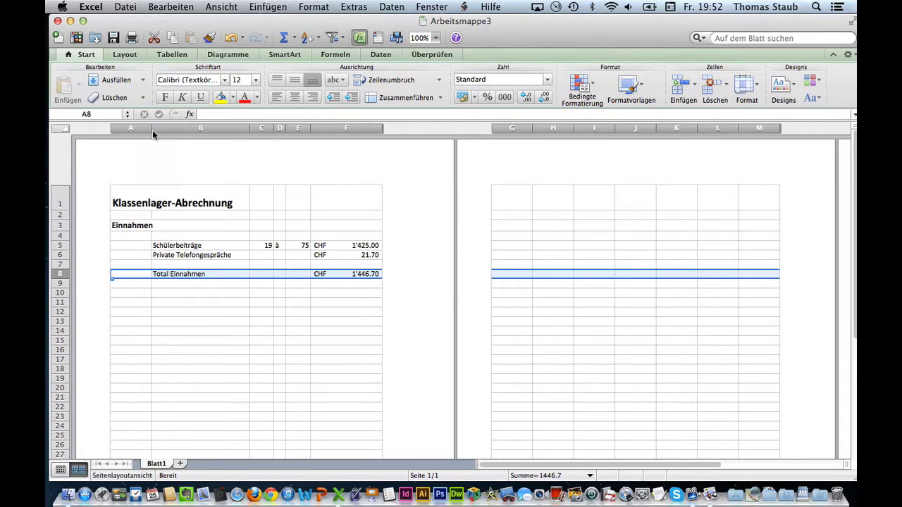
# Apply Fett (bold) to the Total Einnahmen row with its CHF 1'446.70 total
pyautogui.click(165, 98)
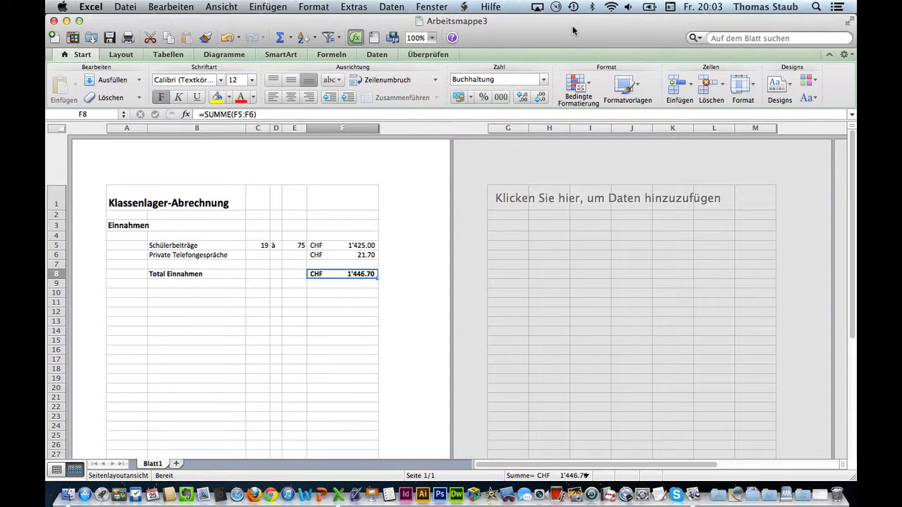
pyautogui.moveTo(572, 26); pyautogui.dragTo(481, 20)
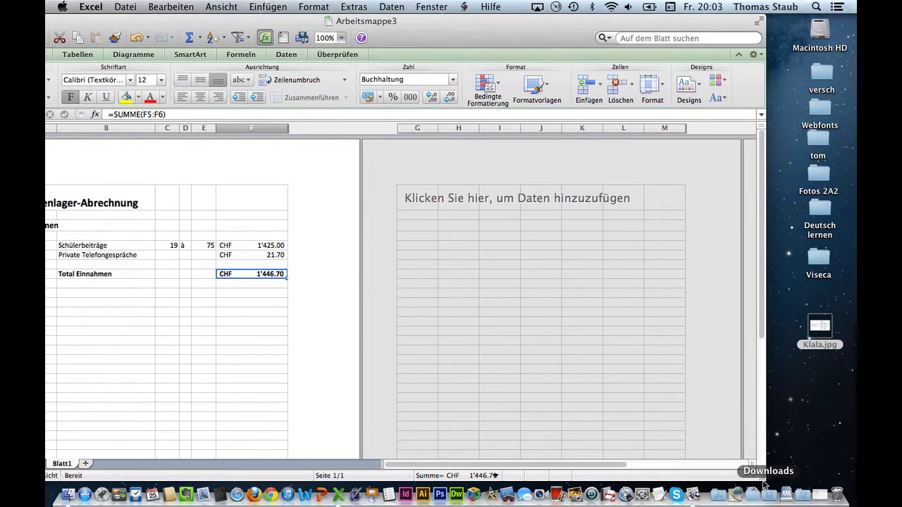
# Give total cell F8 a Rahmenlinie oben (top border) above CHF 1'446.70
pyautogui.moveTo(763, 482); pyautogui.dragTo(853, 474)
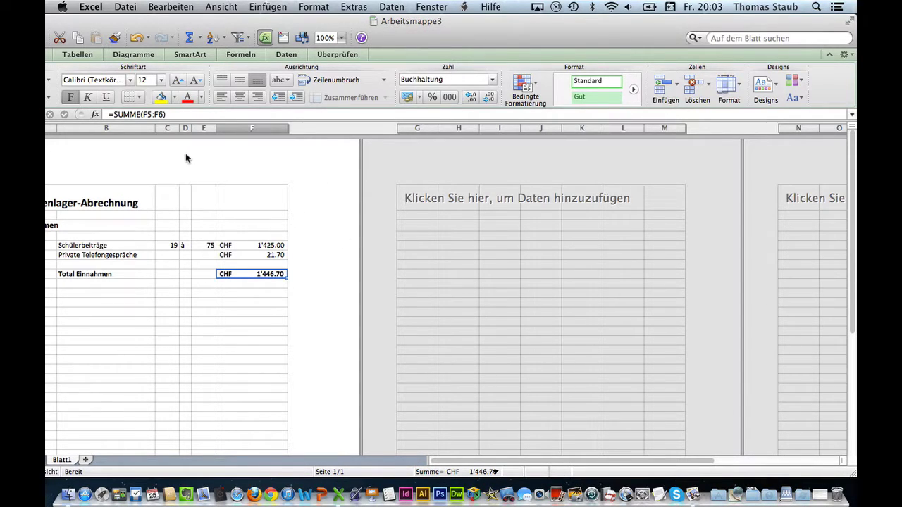
pyautogui.click(142, 98)
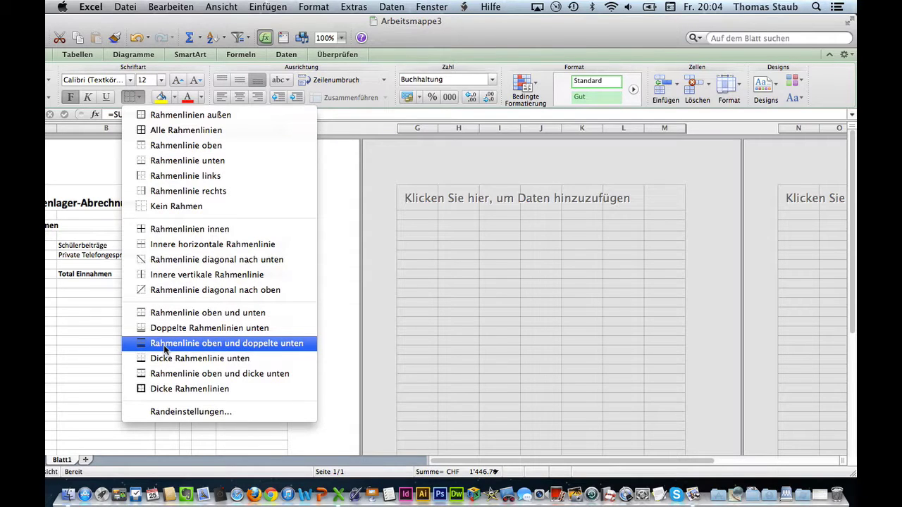
pyautogui.click(176, 148)
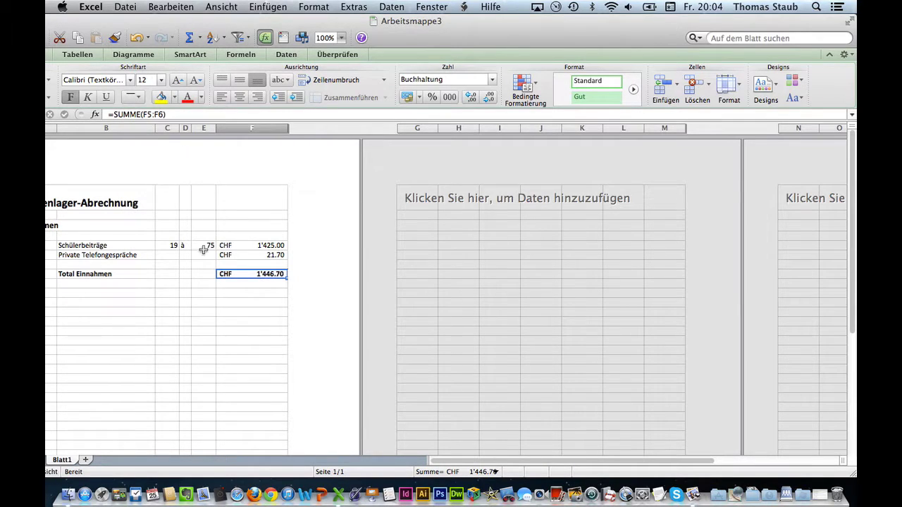
pyautogui.click(231, 286)
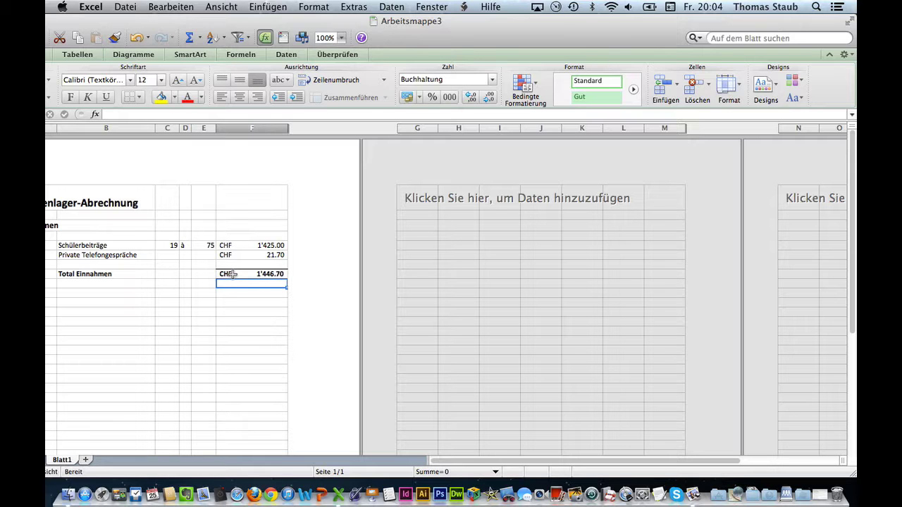
pyautogui.click(234, 274)
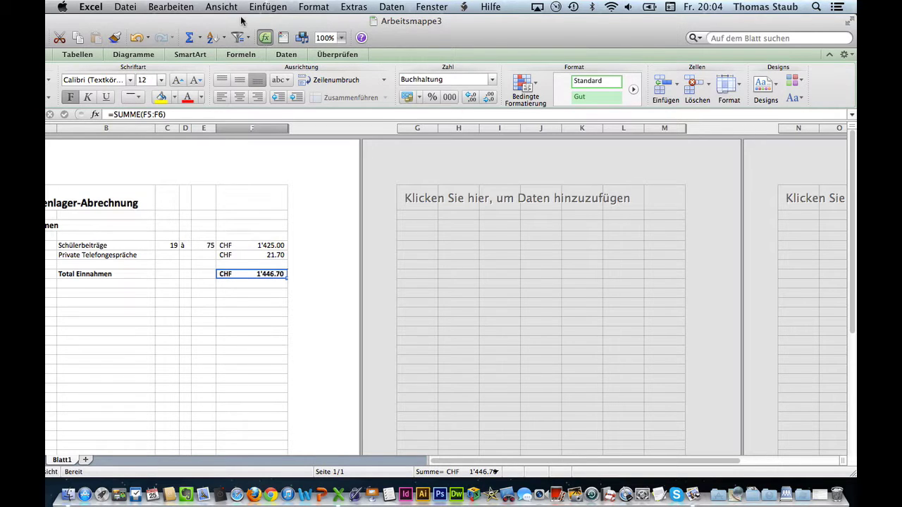
pyautogui.moveTo(241, 21); pyautogui.dragTo(330, 16)
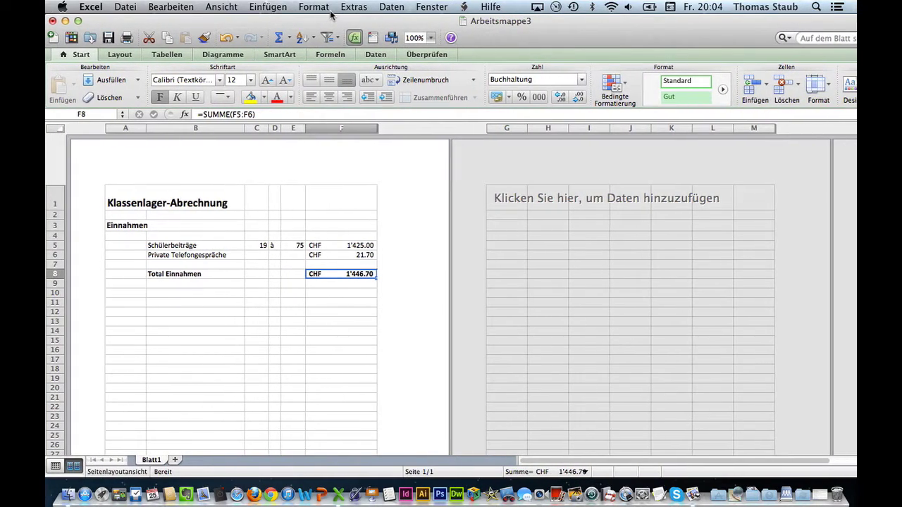
# Maximize the window and check F8's top border in the Format Cells Rahmen tab
pyautogui.click(79, 21)
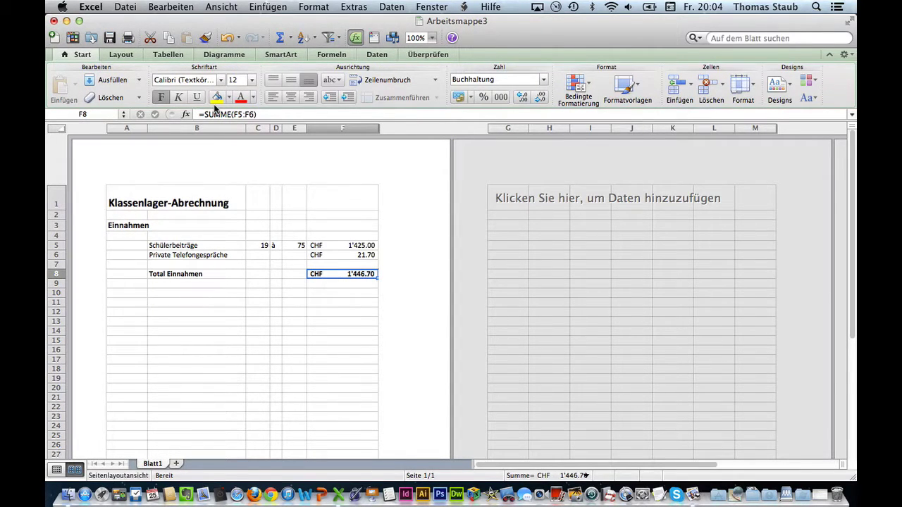
pyautogui.click(307, 8)
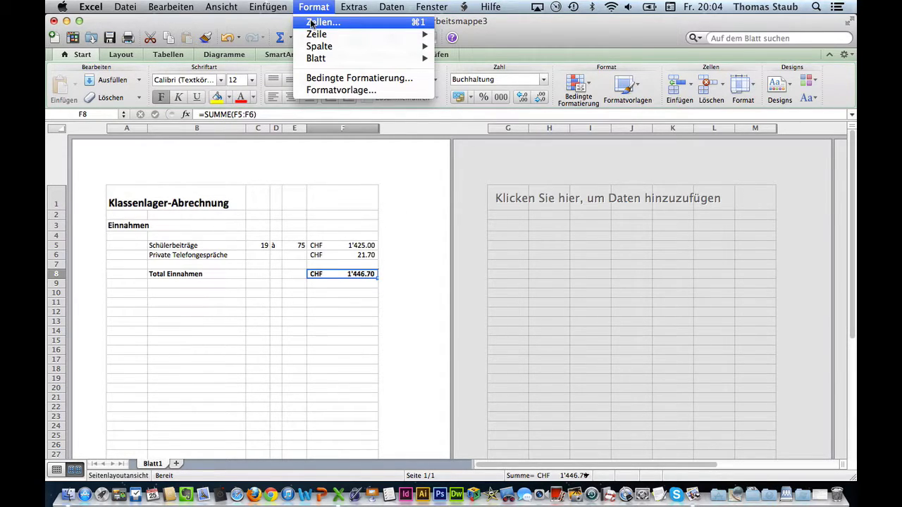
pyautogui.click(311, 22)
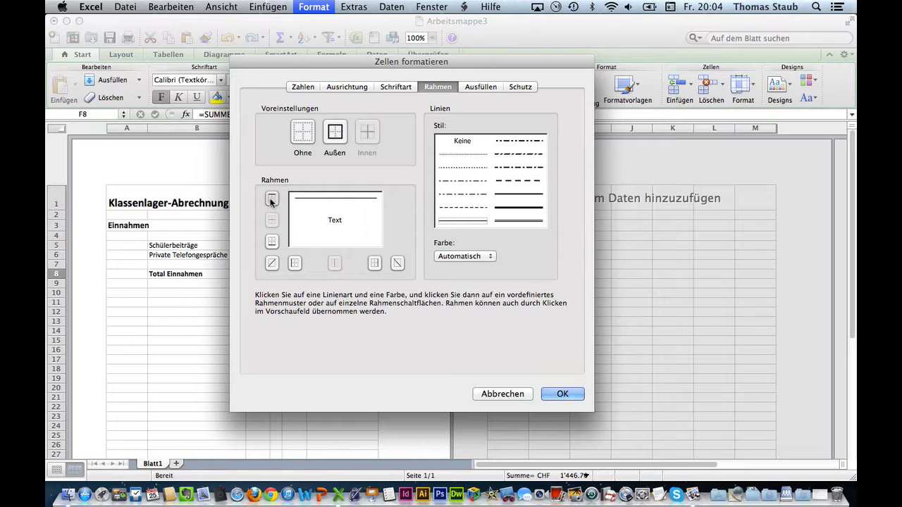
pyautogui.click(549, 397)
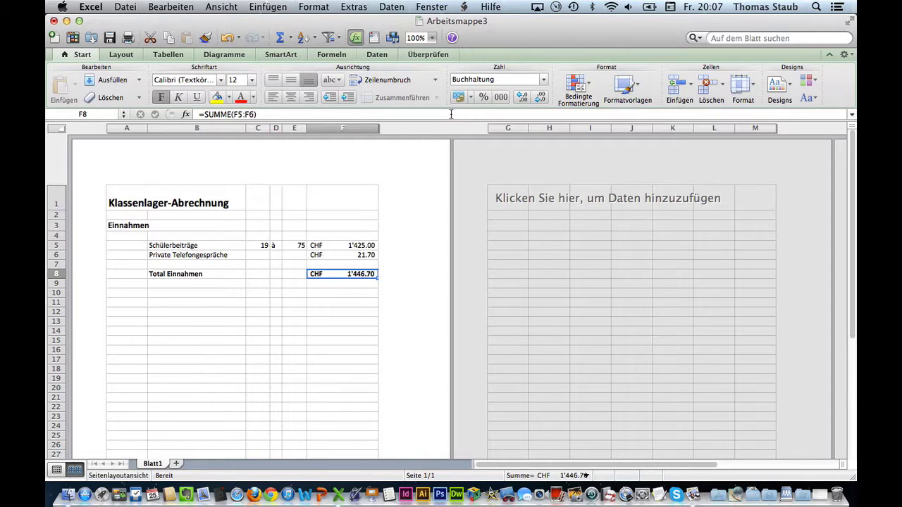
# Save the workbook to Schreibtisch as Klassenlager-Abrechnung.xlsx with the extension shown
pyautogui.click(126, 7)
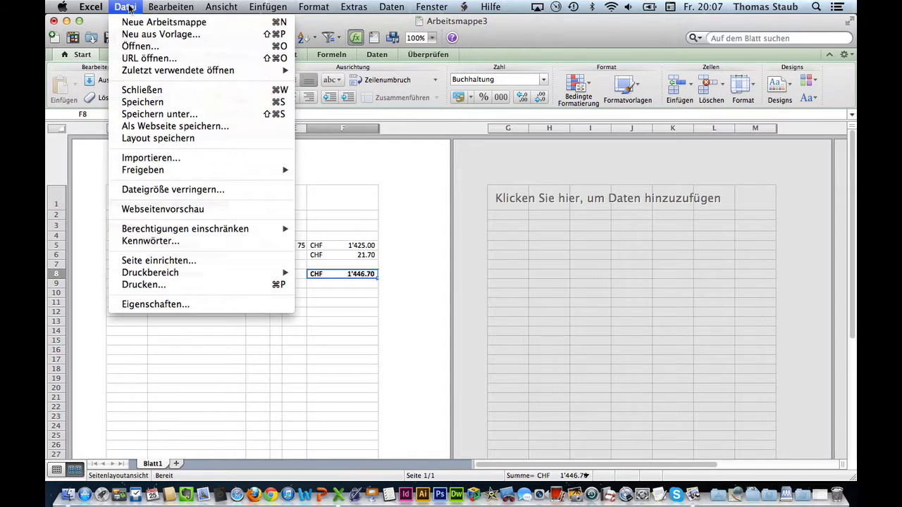
pyautogui.click(171, 103)
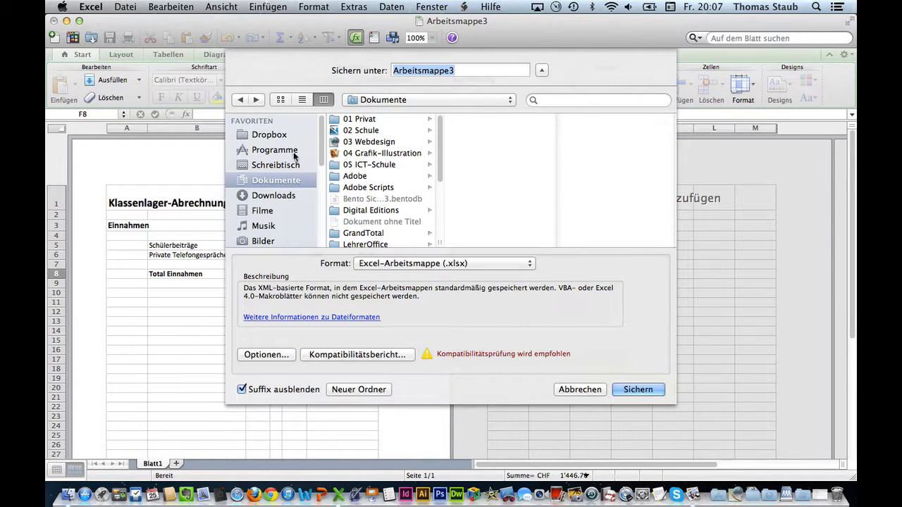
pyautogui.click(287, 166)
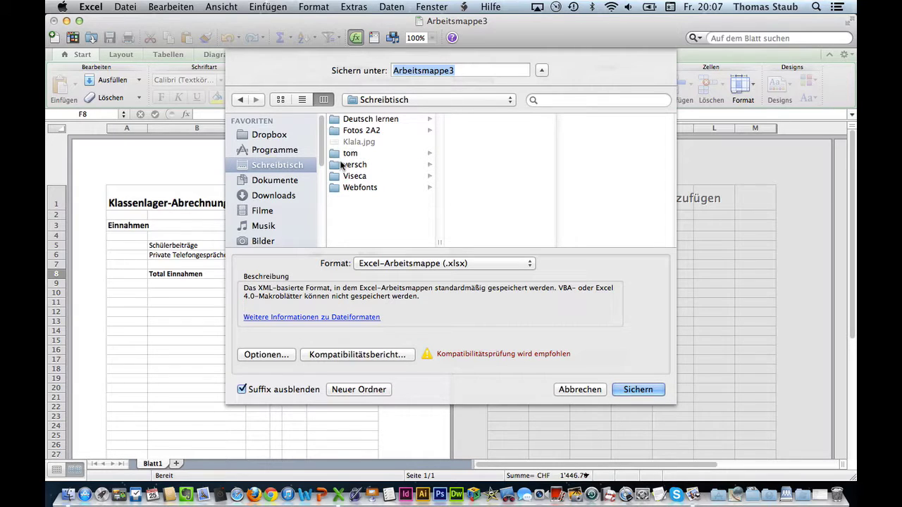
pyautogui.write('Kl')
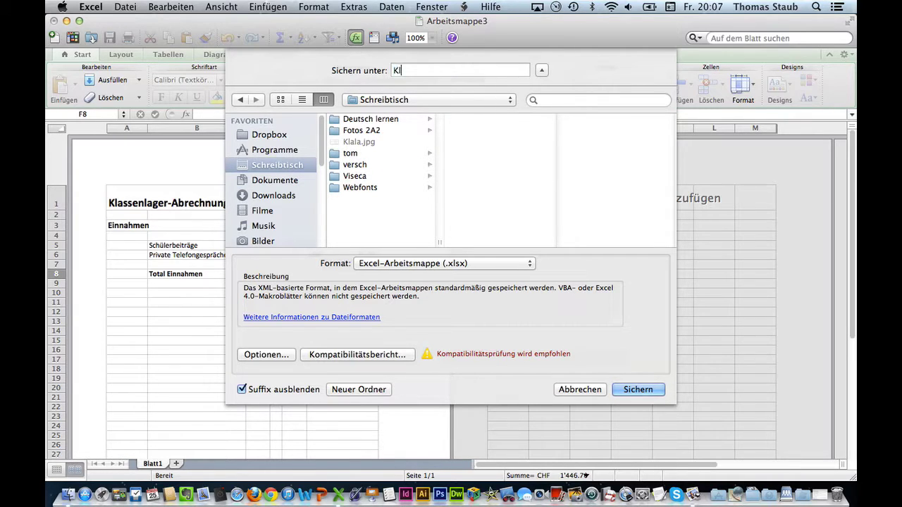
pyautogui.write('assenlager-A')
pyautogui.write('brech')
pyautogui.write('nung')
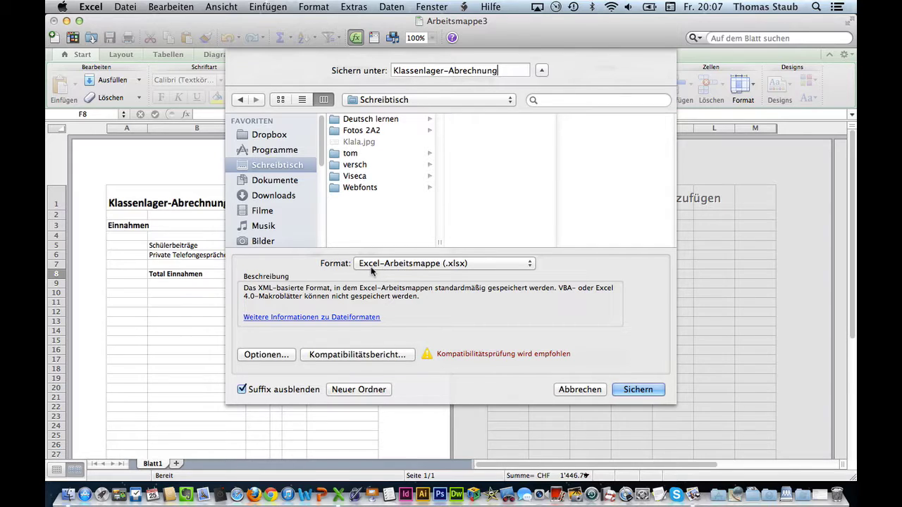
pyautogui.click(461, 266)
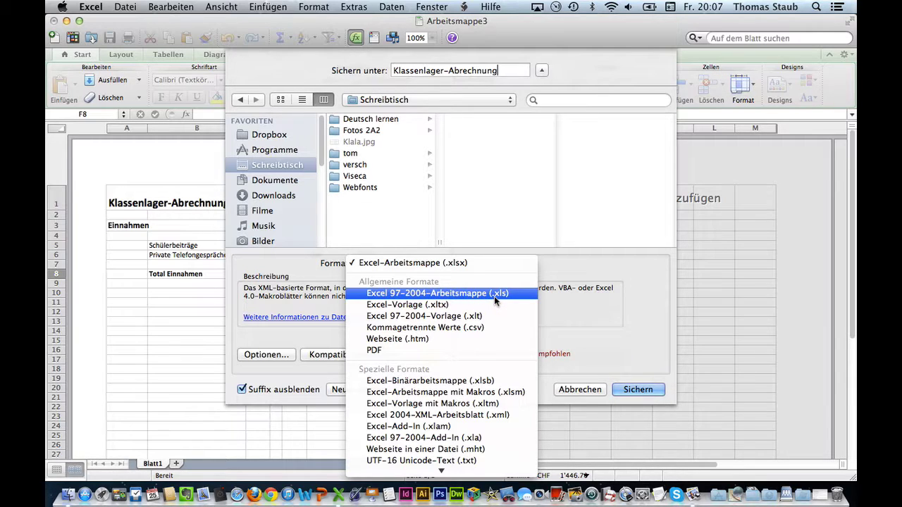
pyautogui.click(456, 264)
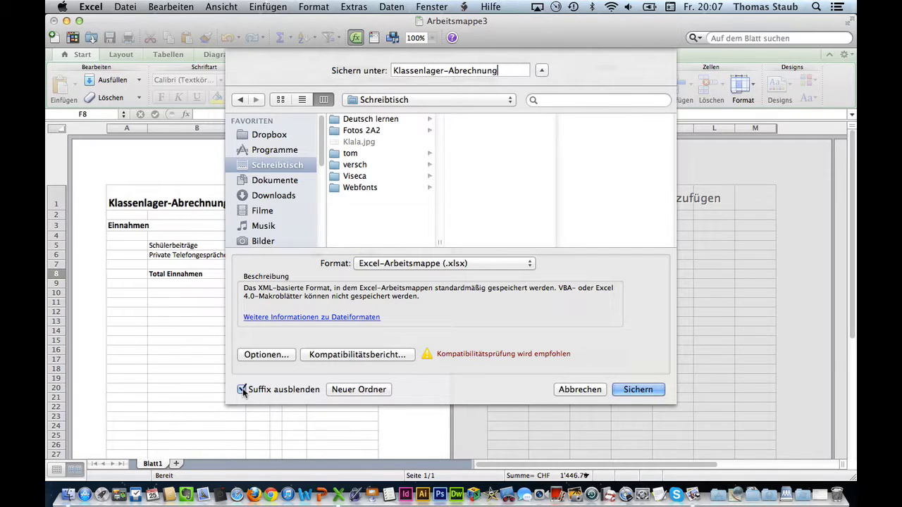
pyautogui.click(242, 389)
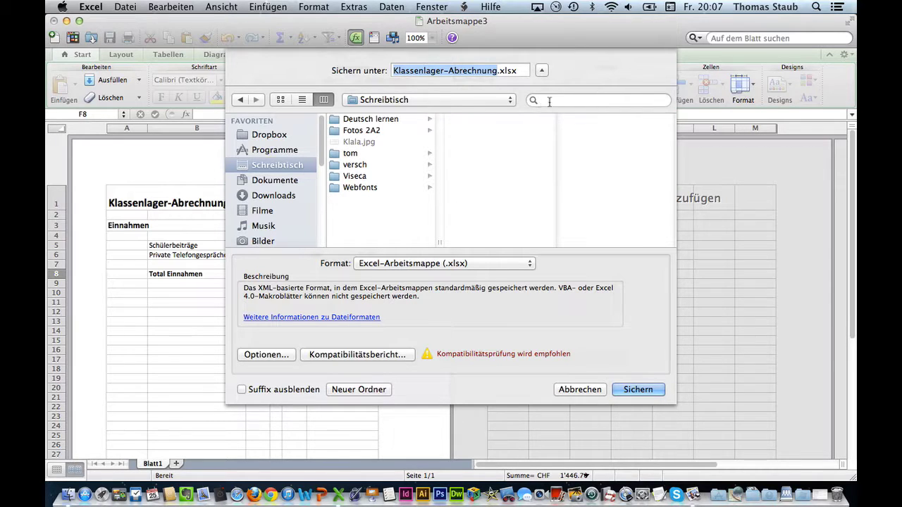
pyautogui.click(633, 392)
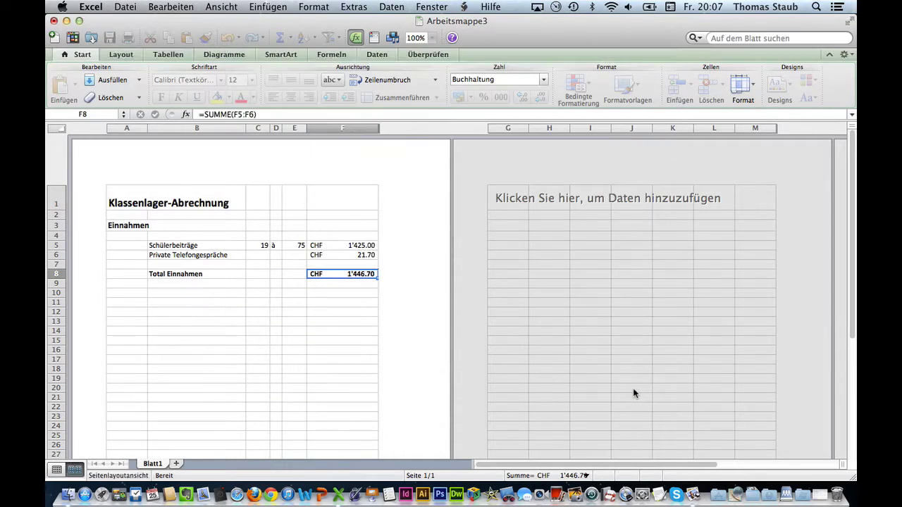